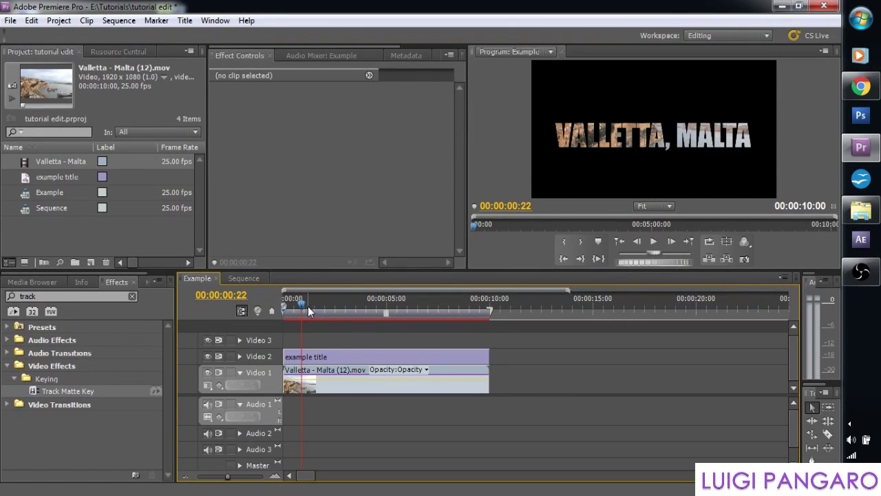
Step: Preview the finished matte, then create a Custom 1080p HD sequence named Sequence 1
drag(307, 303, 414, 311)
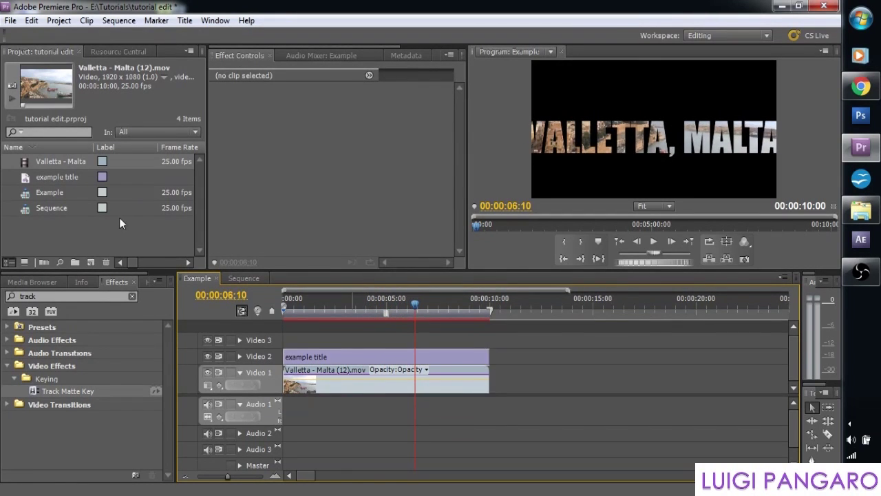
click(11, 21)
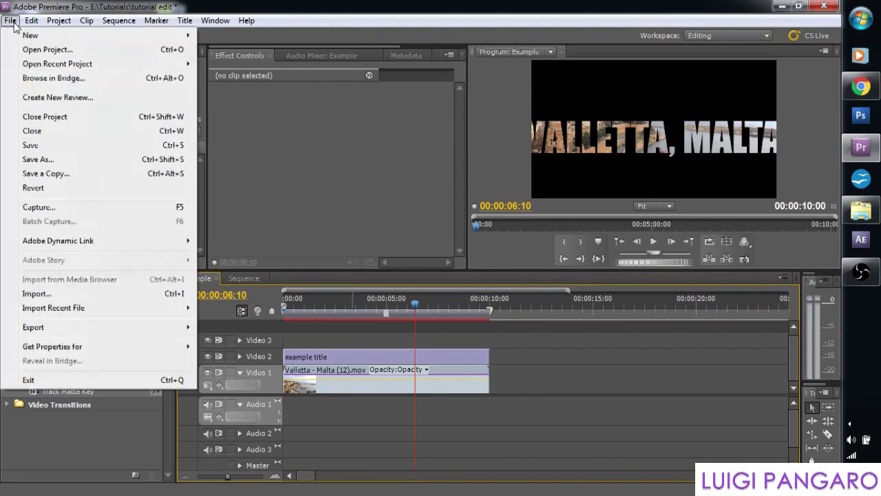
mouse_move(49, 40)
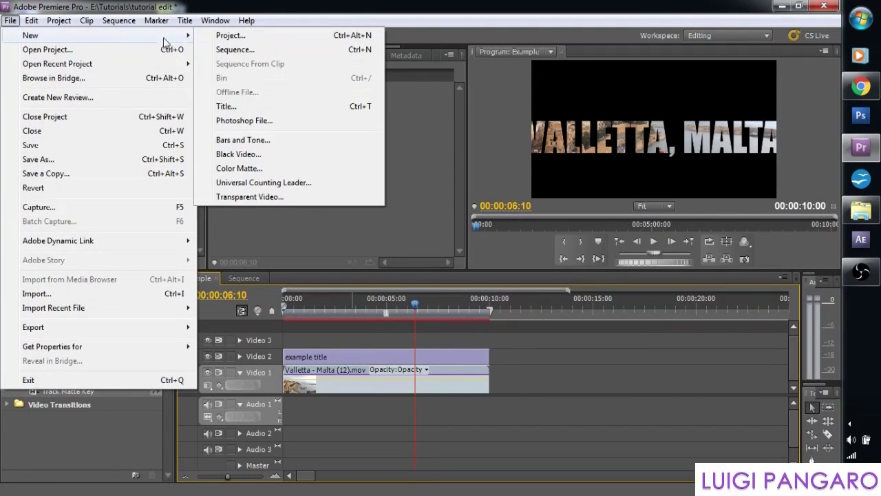
click(256, 50)
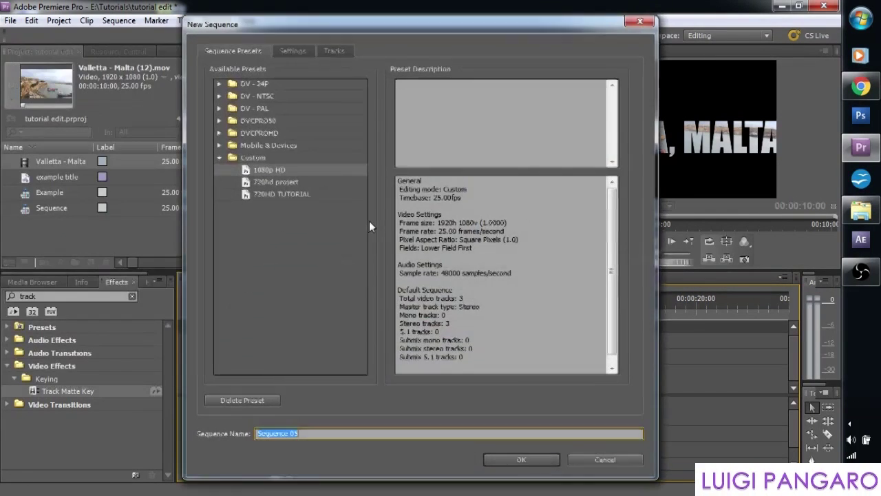
click(248, 170)
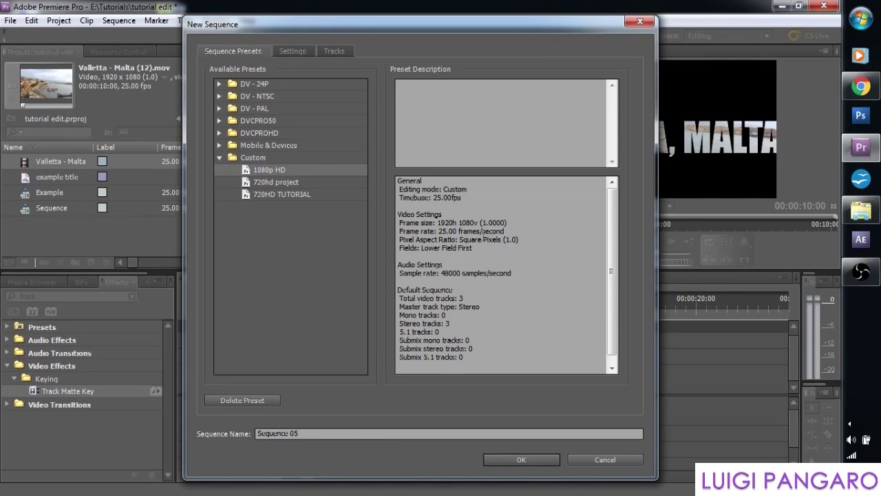
click(310, 432)
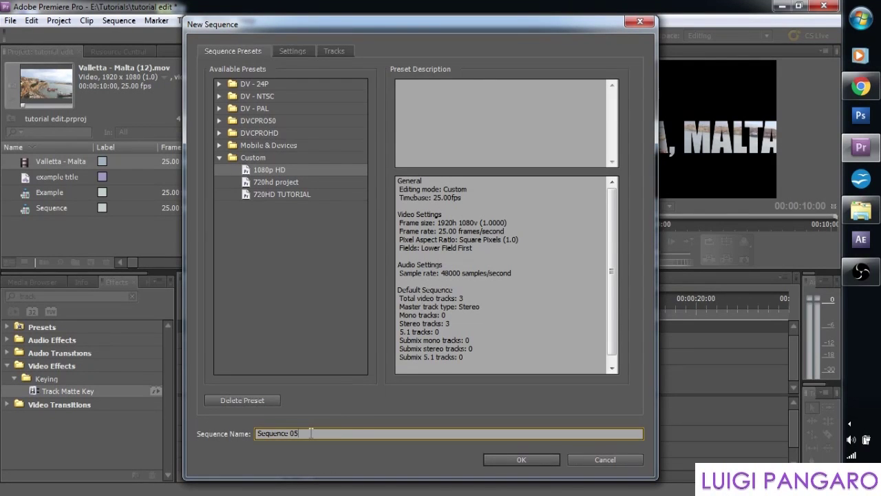
key(BackSpace)
key(BackSpace)
text(1)
click(508, 459)
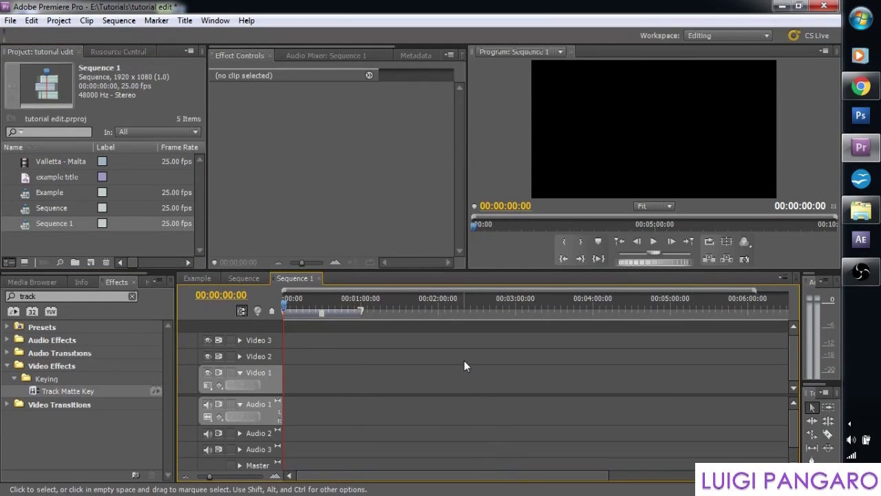
Step: Place the Valletta - Malta clip on Video 1, zoom the timeline in, and scrub the footage
click(29, 160)
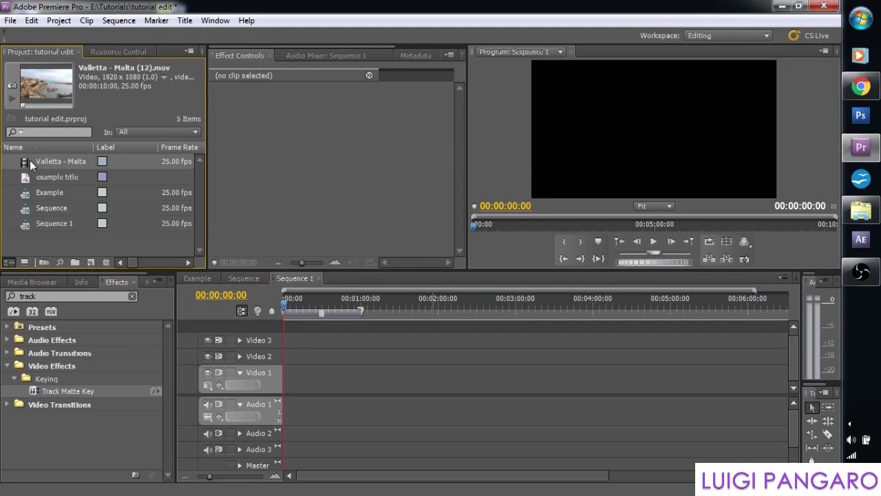
drag(26, 162, 286, 373)
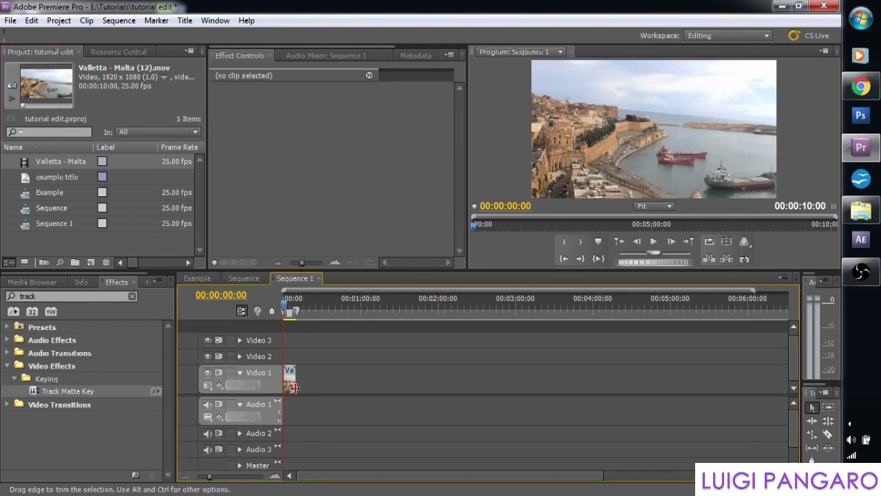
click(274, 474)
click(274, 474)
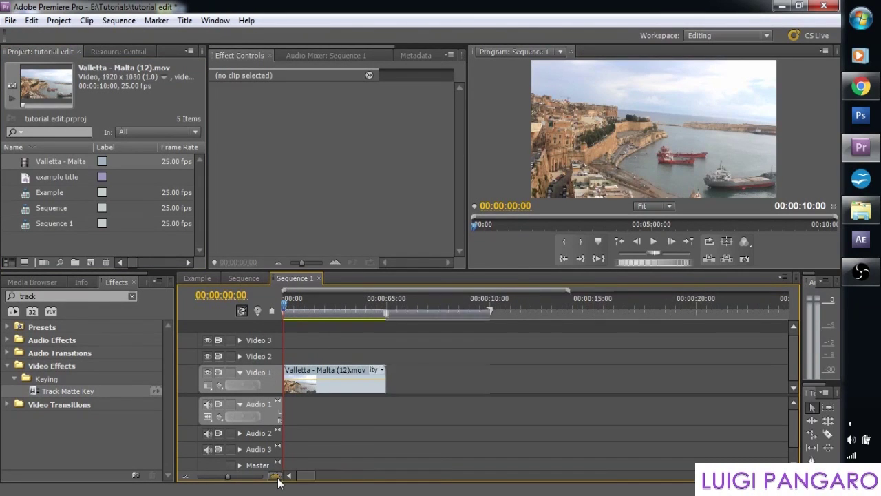
click(274, 474)
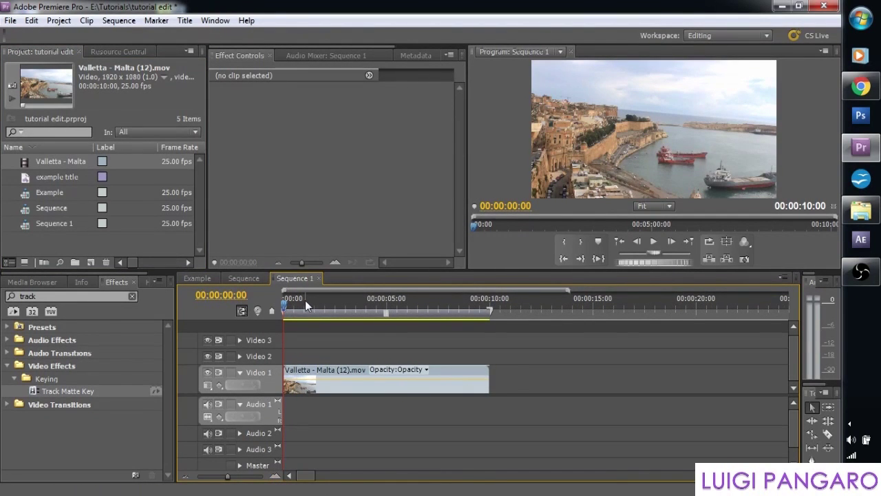
mouse_move(306, 307)
mouse_down()
mouse_move(359, 308)
mouse_move(290, 310)
mouse_up()
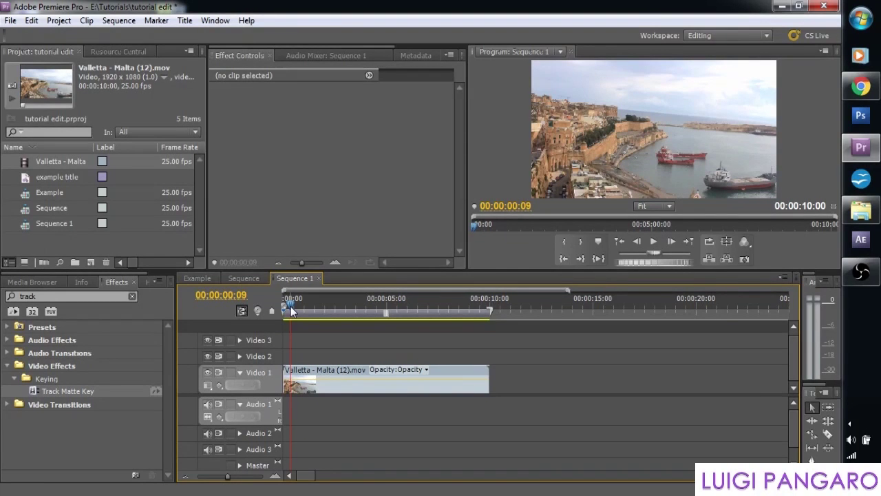
drag(291, 309, 285, 310)
drag(339, 305, 284, 309)
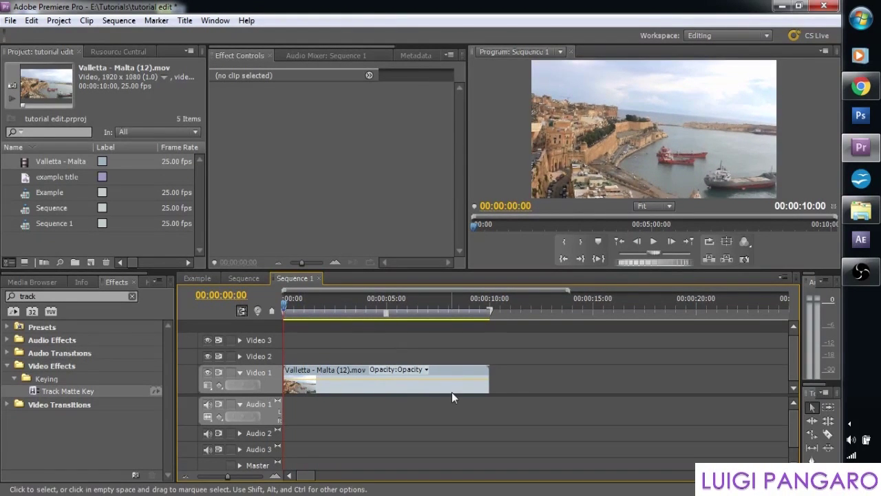
Step: Create a new 1920x1080 title named Title 03 from File > New > Title
click(12, 21)
mouse_move(31, 35)
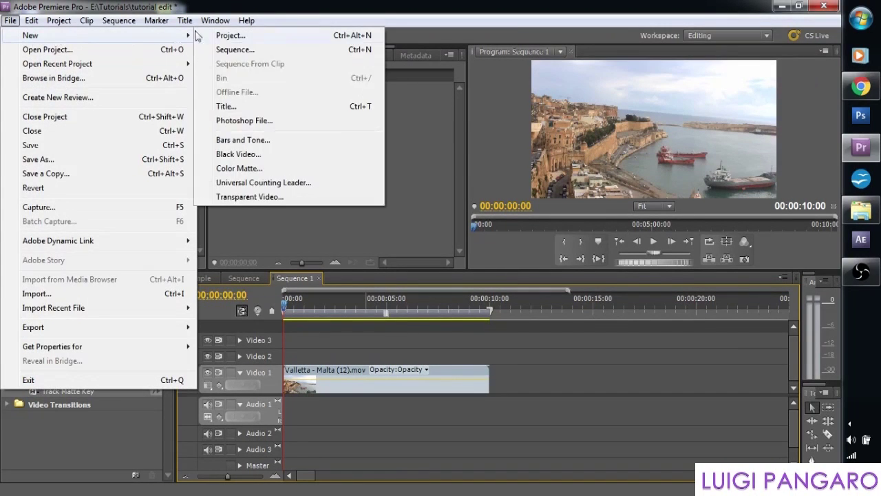
click(246, 108)
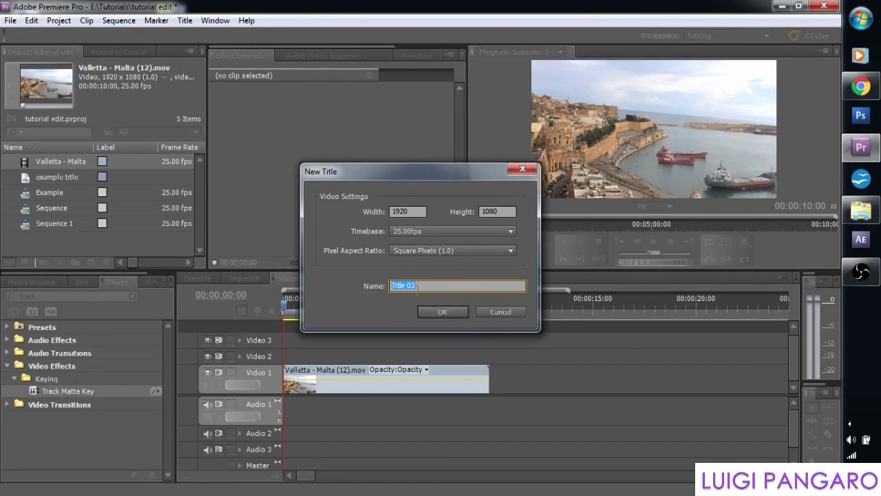
click(450, 311)
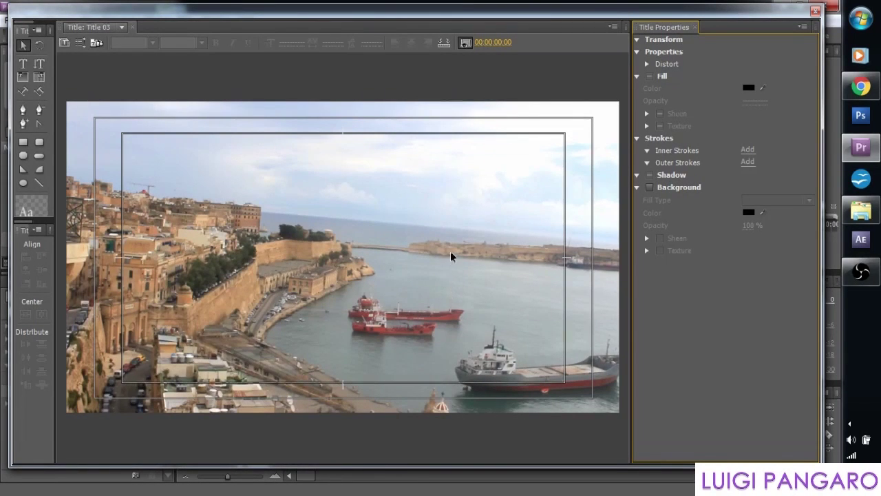
Step: Type 'VALLETTA, MALTA' at the canvas's left side and select all the text
click(23, 64)
click(156, 240)
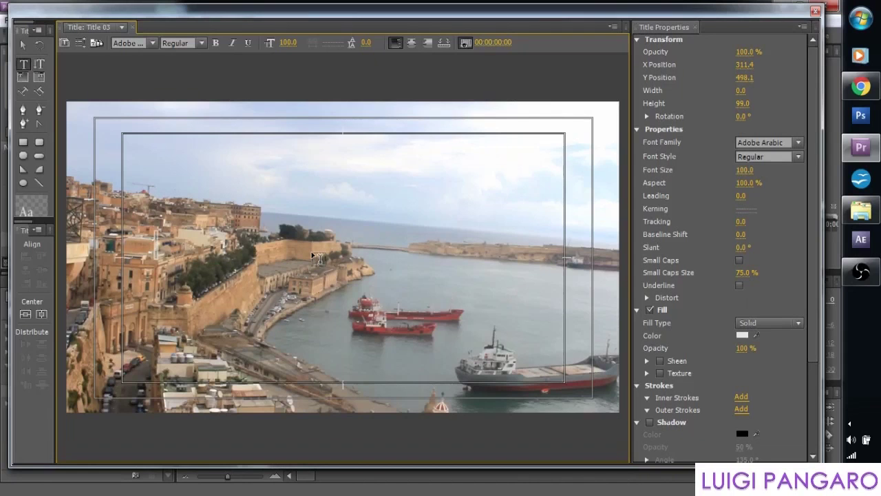
text(VALL)
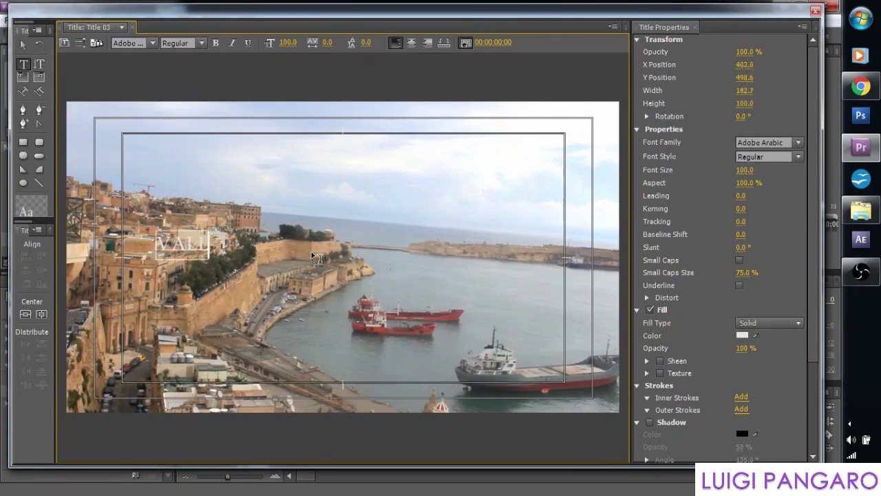
text(ETTA)
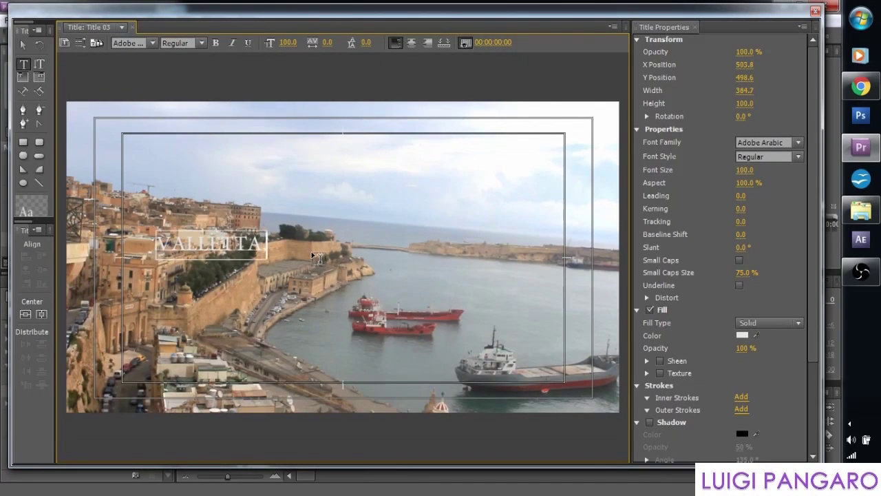
text( . )
text(MALT)
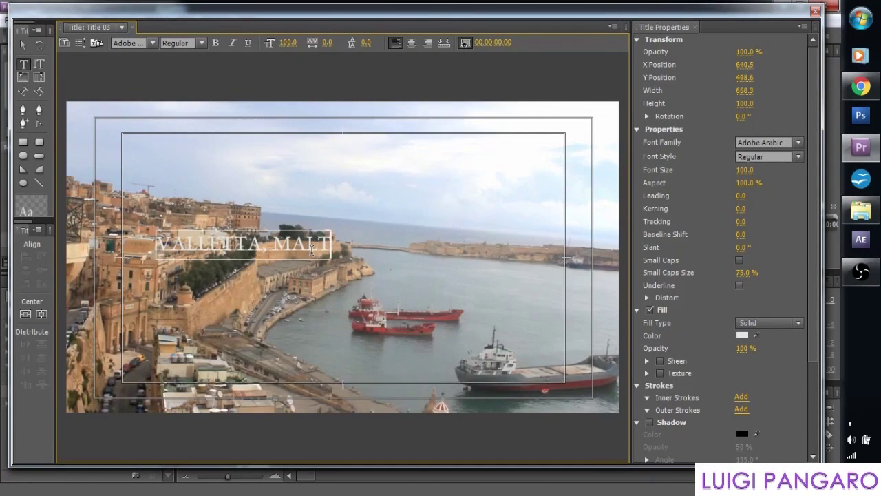
text(A)
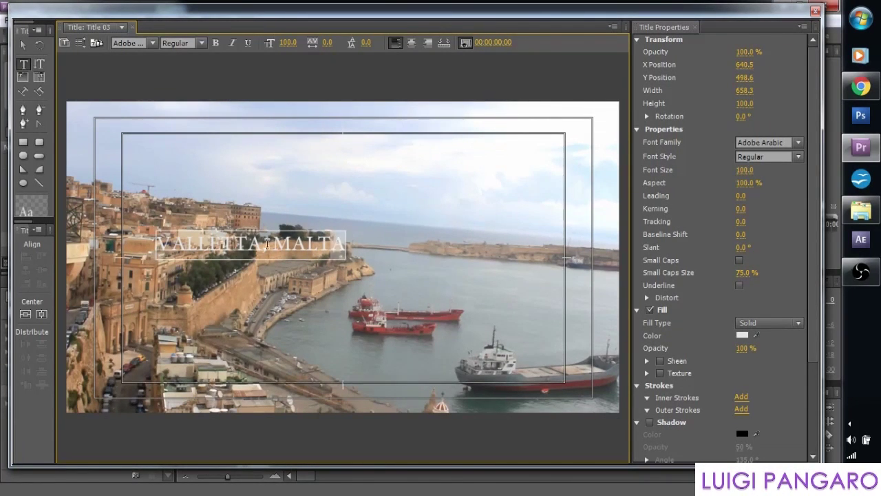
key(ctrl+a)
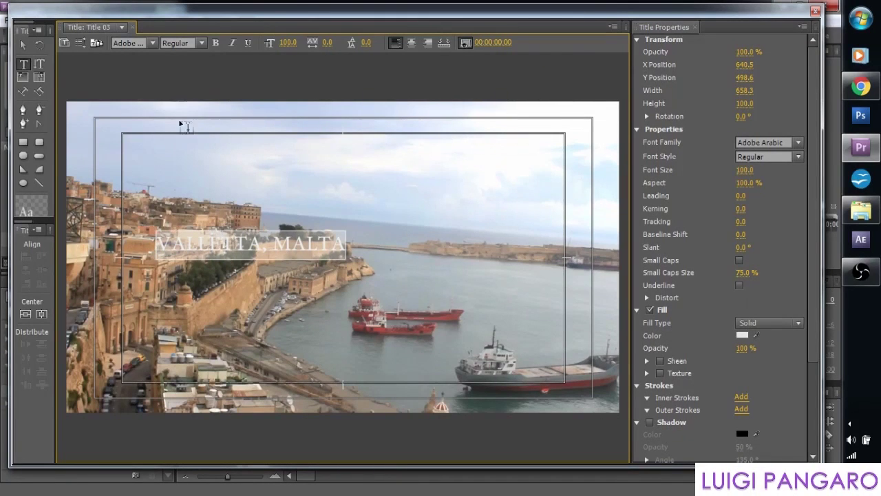
Step: Set the title text's font family to Impact
click(151, 43)
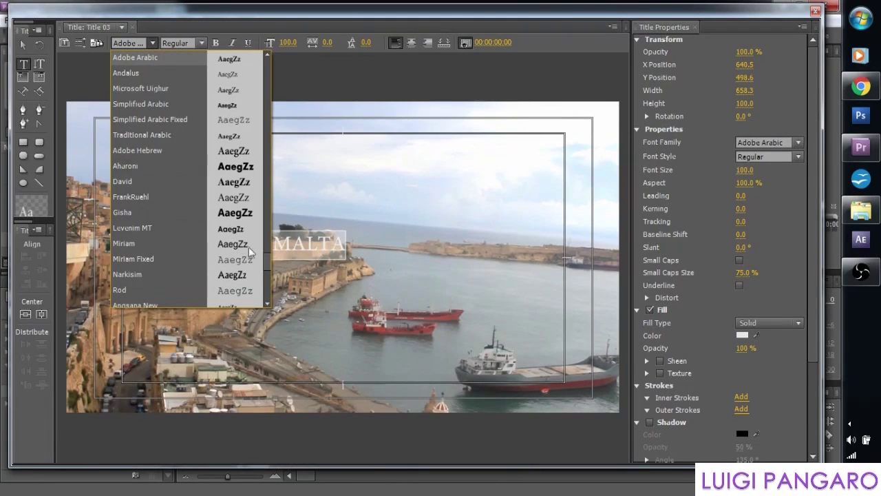
scroll(267, 258, up, 5)
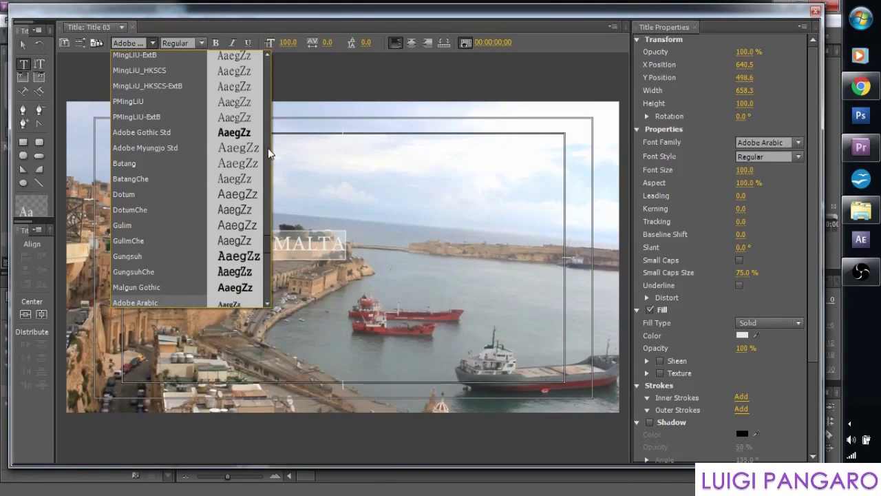
scroll(265, 155, up, 10)
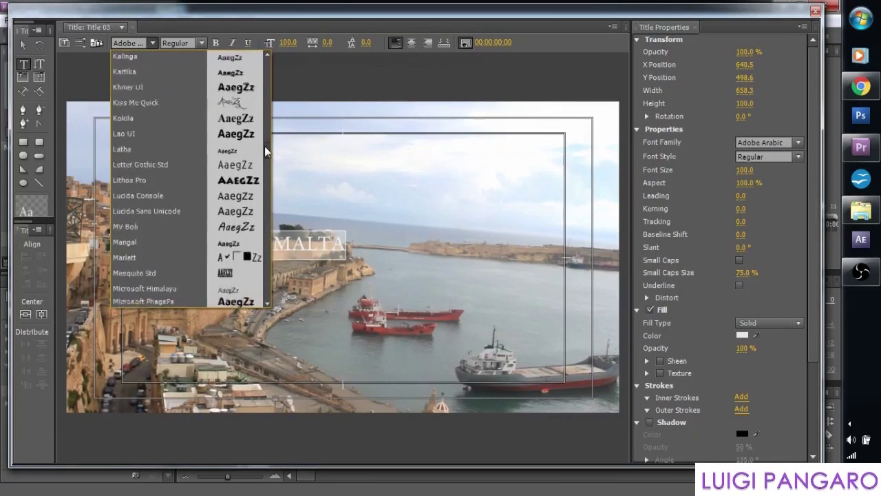
scroll(264, 145, up, 3)
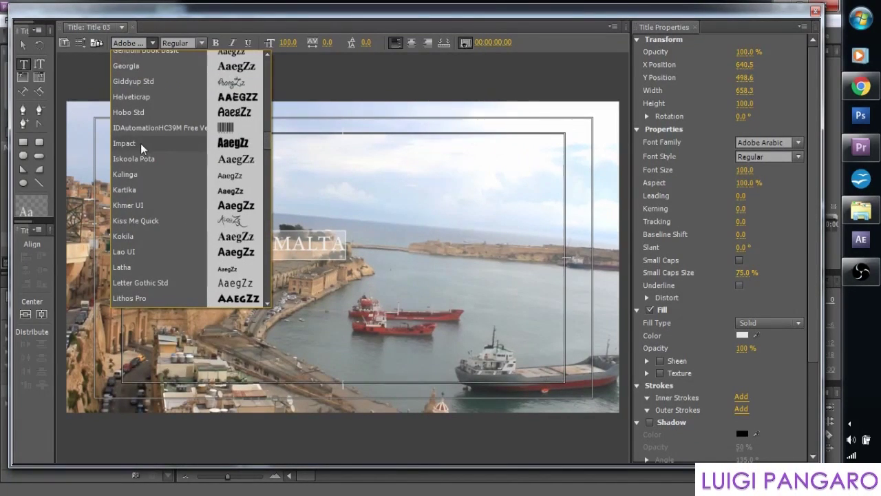
click(140, 143)
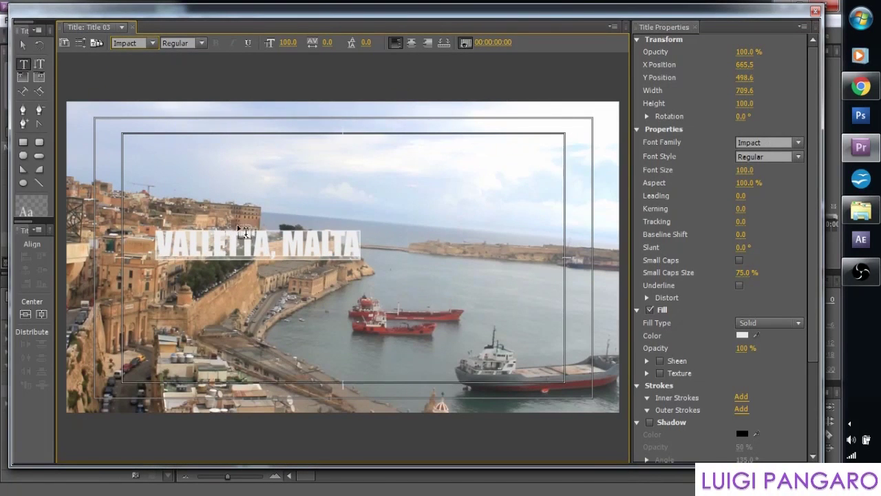
Step: Set the font size to 205, centre the text, and close the Titler
click(21, 46)
click(290, 42)
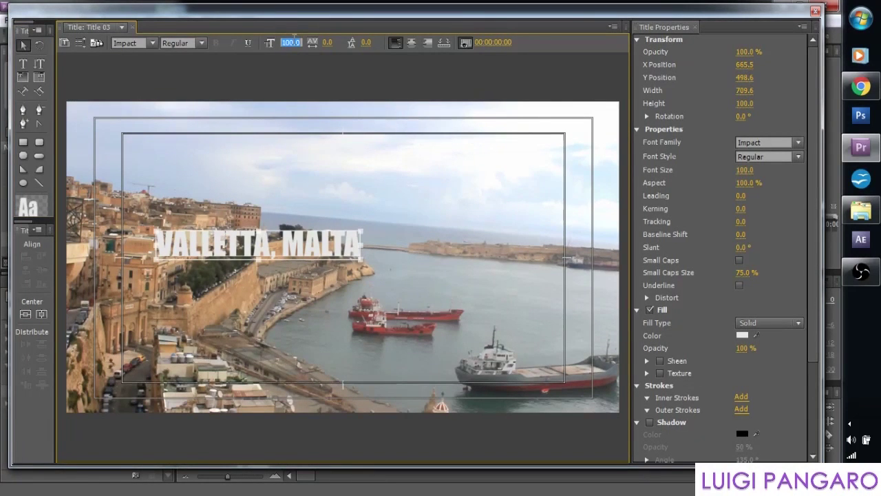
text(205)
key(Return)
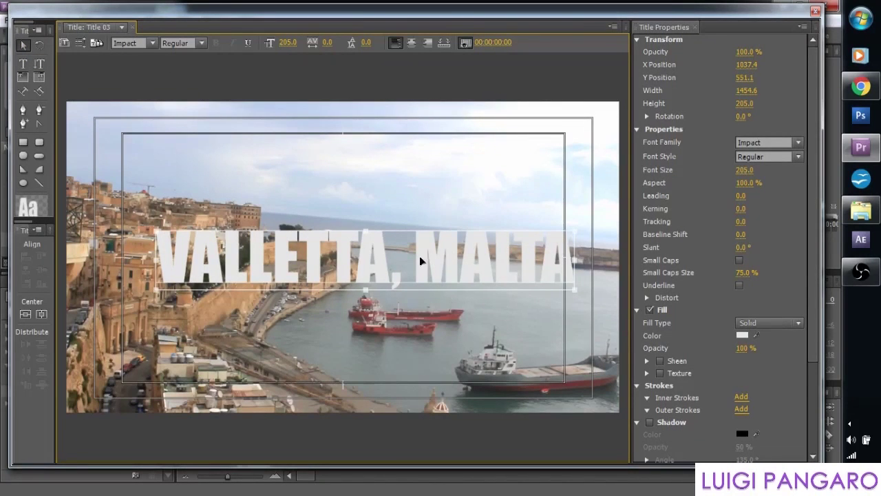
drag(419, 256, 401, 254)
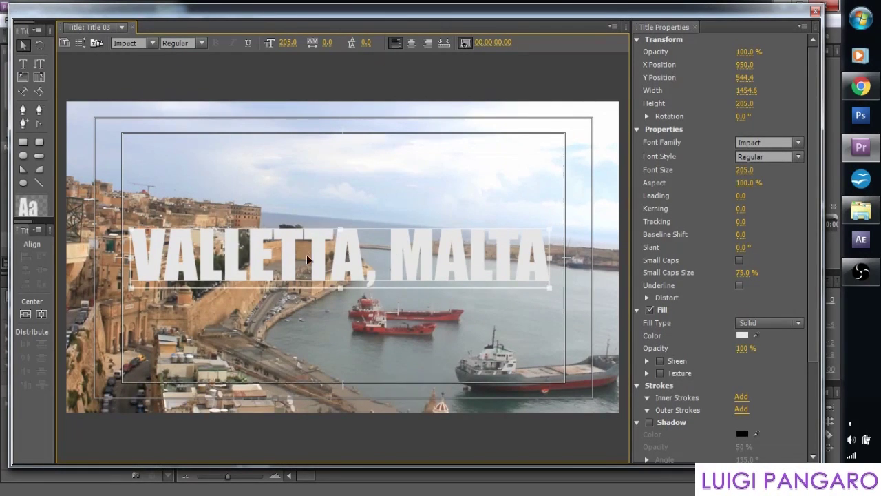
click(815, 13)
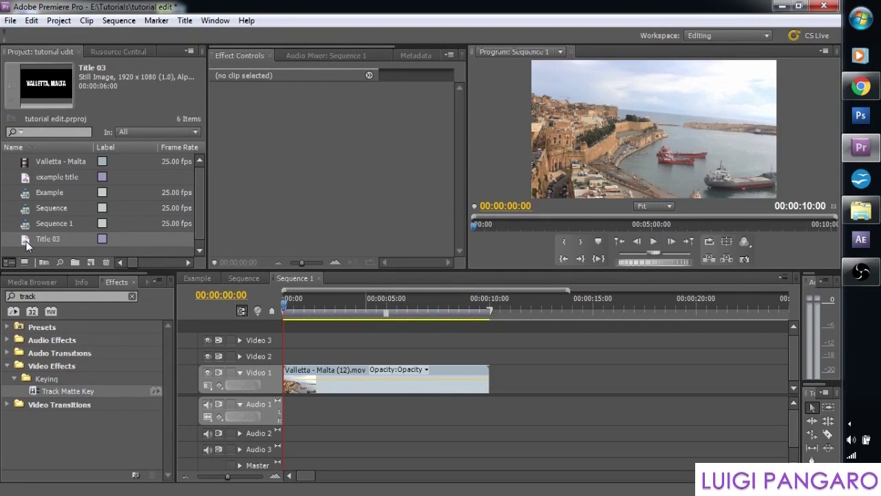
Step: Place Title 03 on Video 2 and extend it to 00:00:10:00
drag(26, 241, 316, 355)
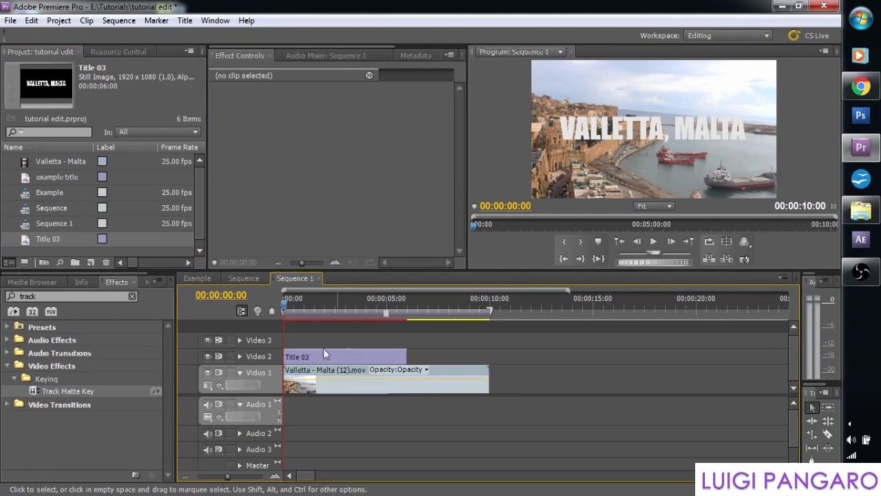
drag(406, 353, 488, 355)
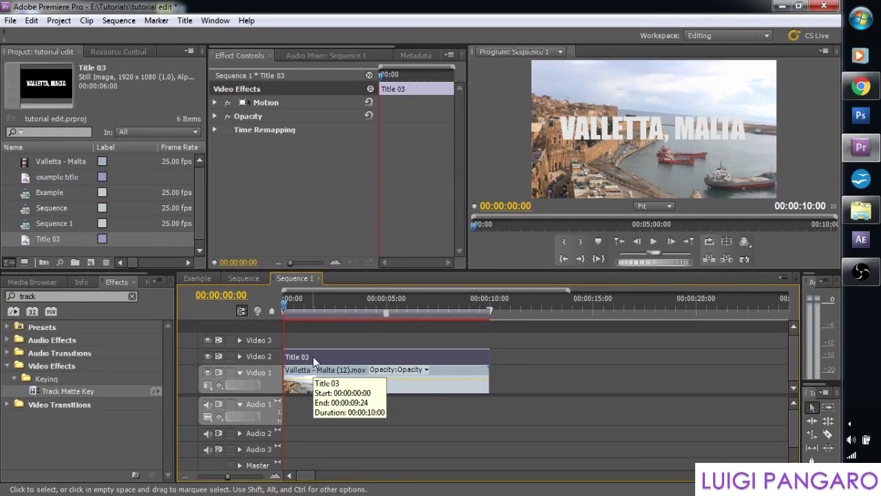
Step: Keyframe Title 03's Scale from 100 at the start to 205 at the clip's end
click(216, 103)
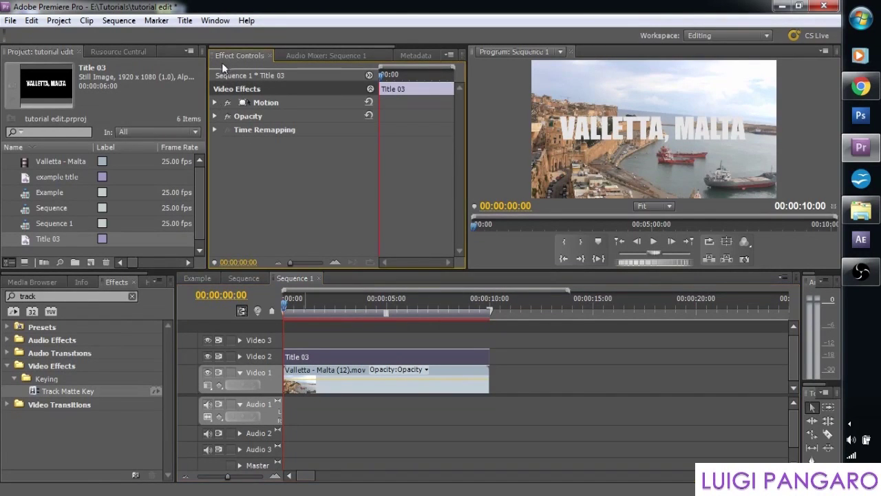
click(216, 104)
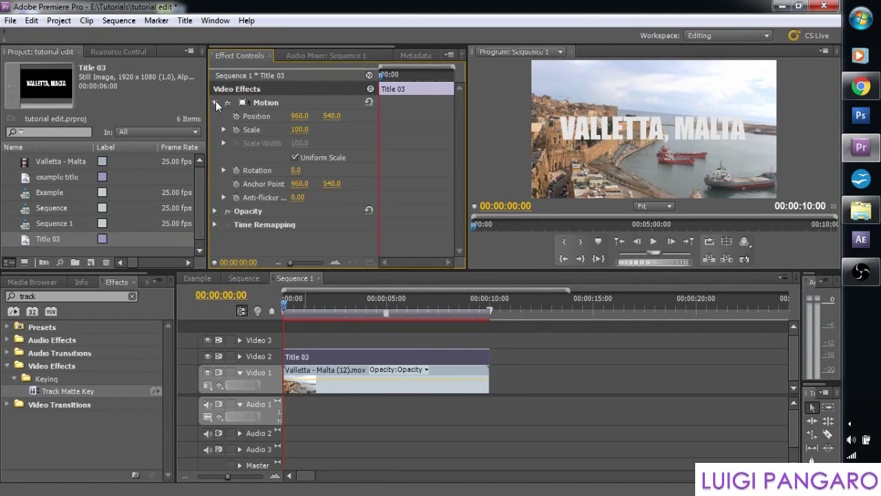
click(237, 130)
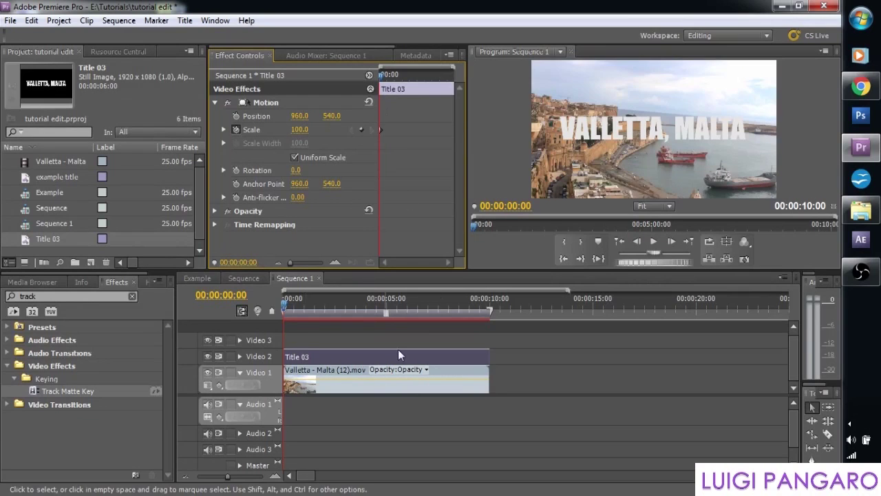
drag(285, 307, 489, 311)
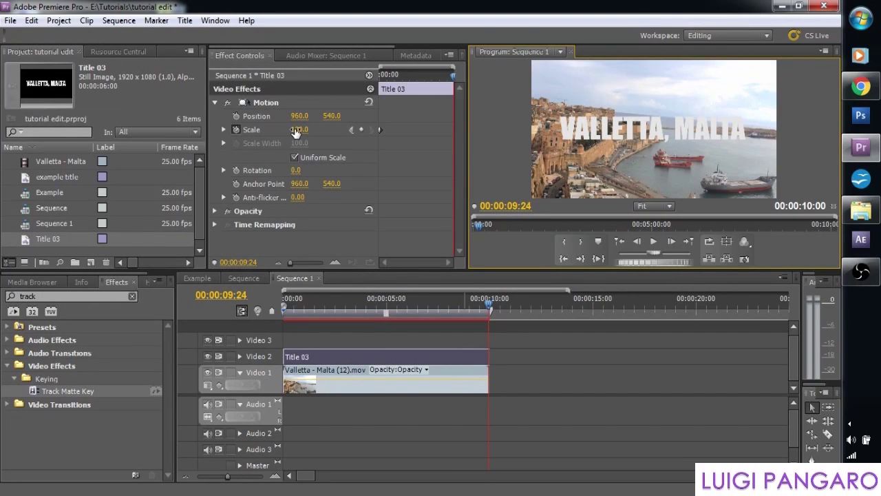
drag(294, 132, 365, 133)
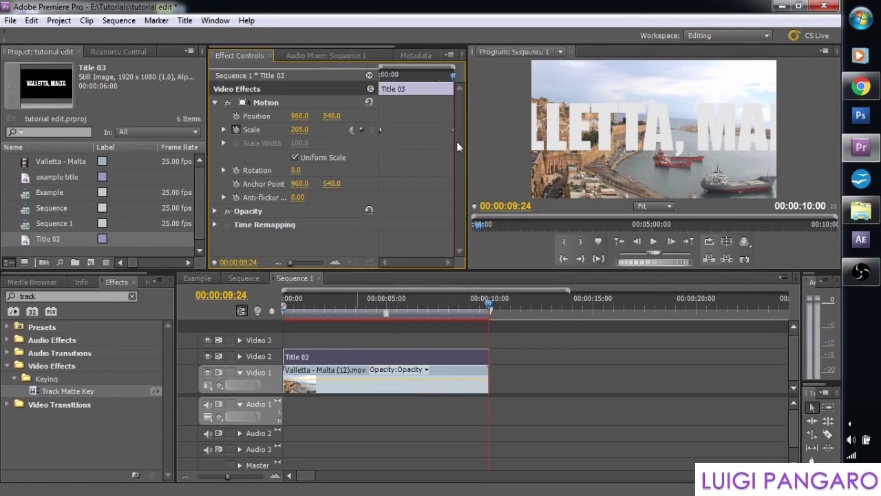
Step: Apply Ease In to the final Scale keyframe and preview the scale-up
right_click(381, 129)
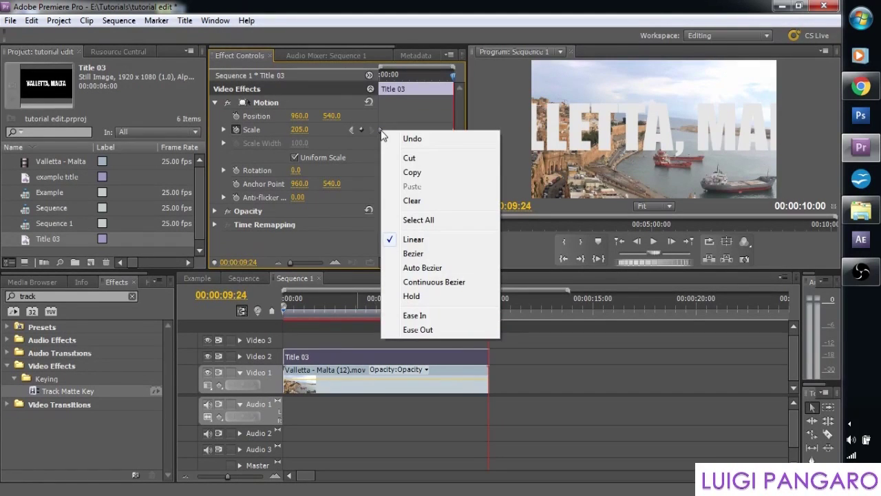
click(415, 315)
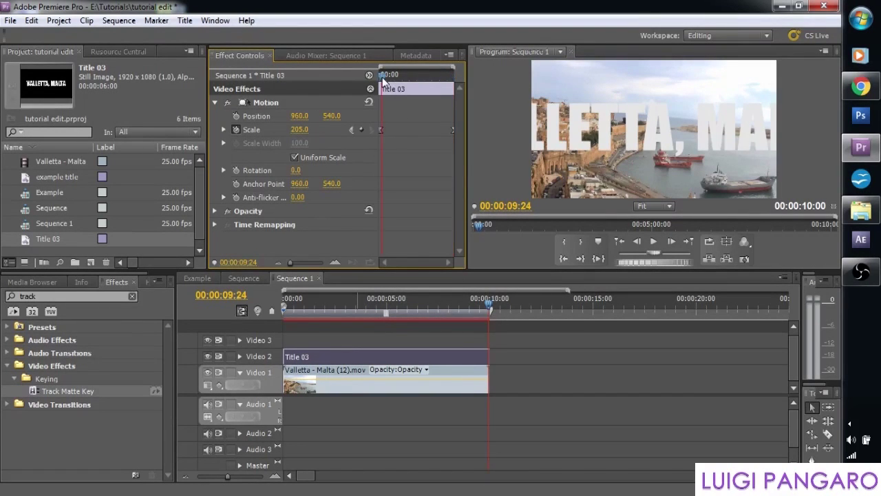
drag(383, 77, 420, 88)
Step: Search effects for 'track' and apply Track Matte Key to the harbour clip
key(Home)
click(381, 430)
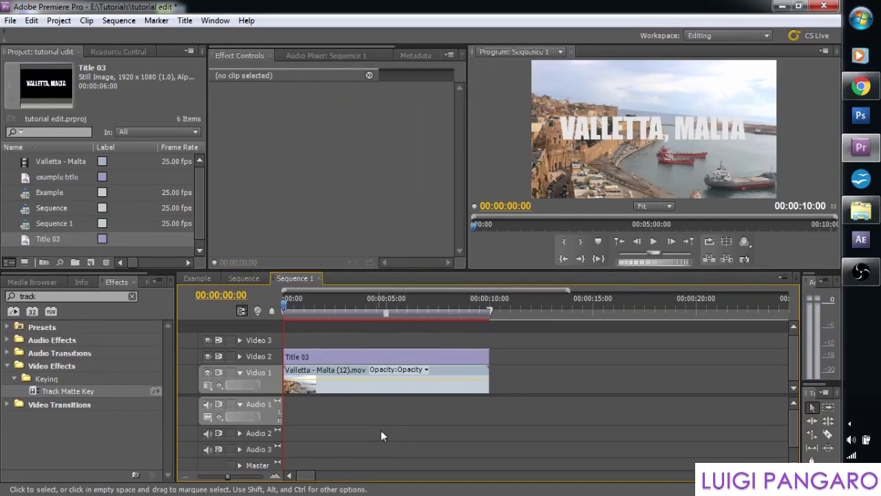
click(12, 297)
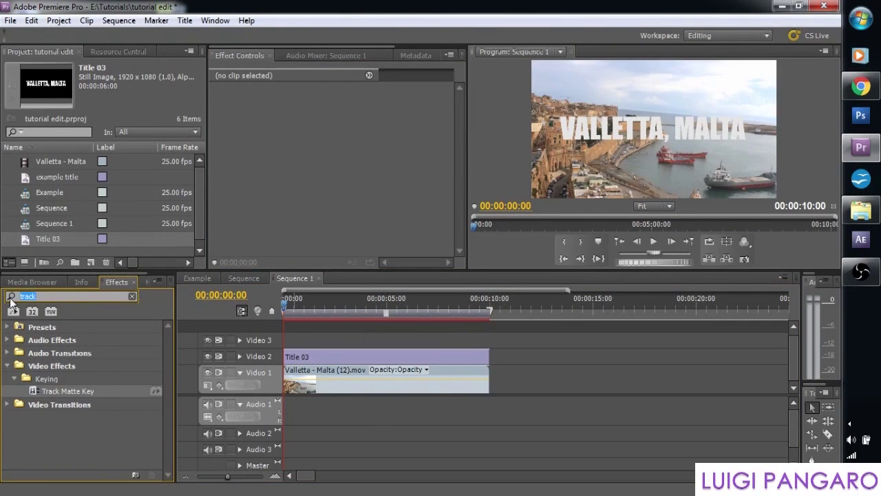
key(BackSpace)
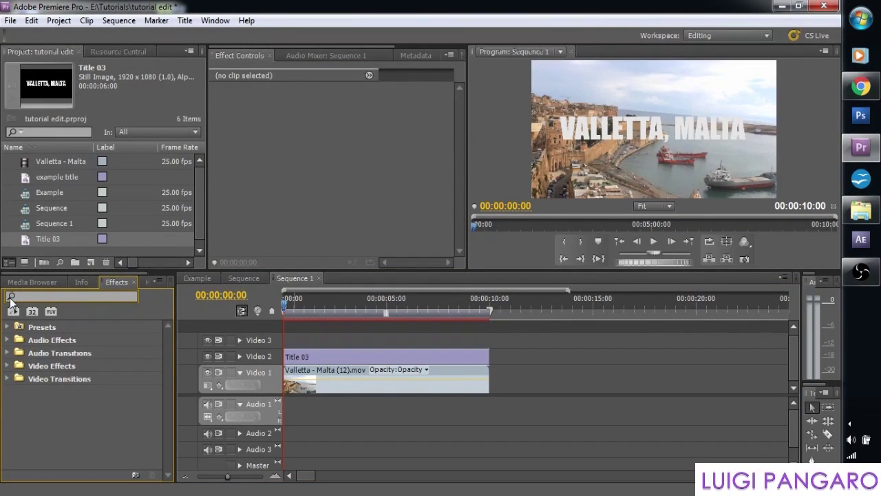
text(track)
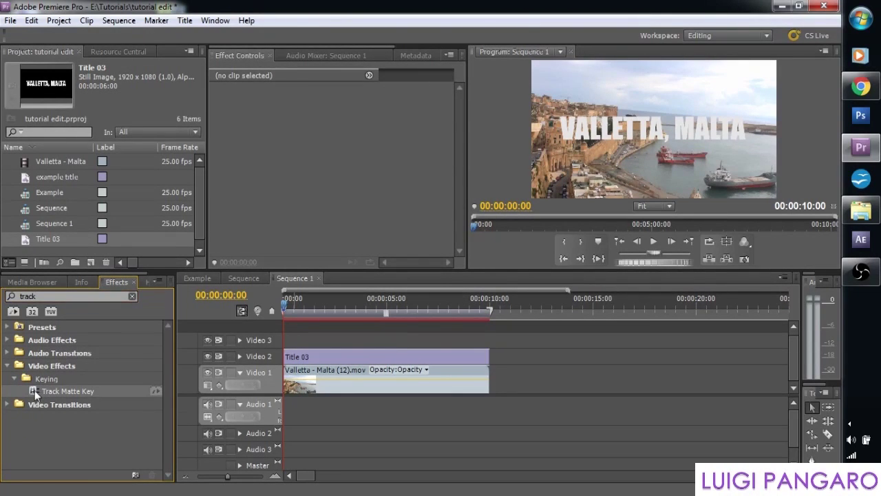
drag(34, 389, 335, 385)
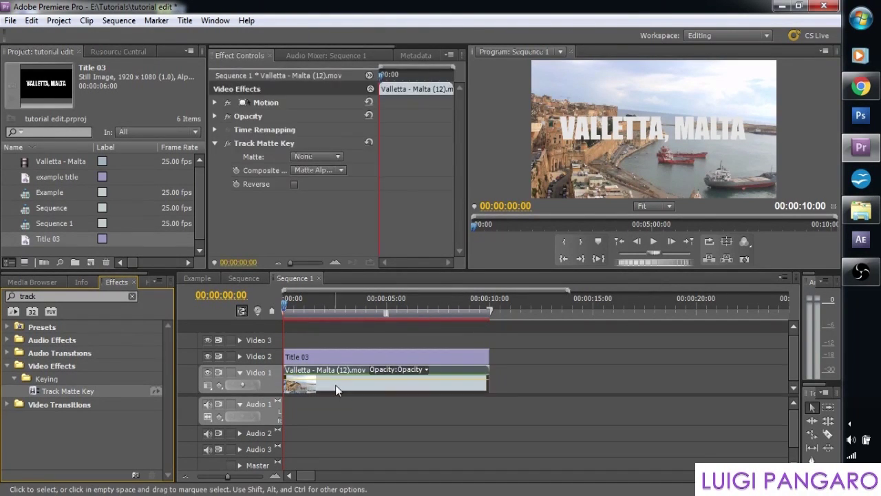
Step: Set the Track Matte Key's Matte to Video 2 and deselect the clip
click(333, 212)
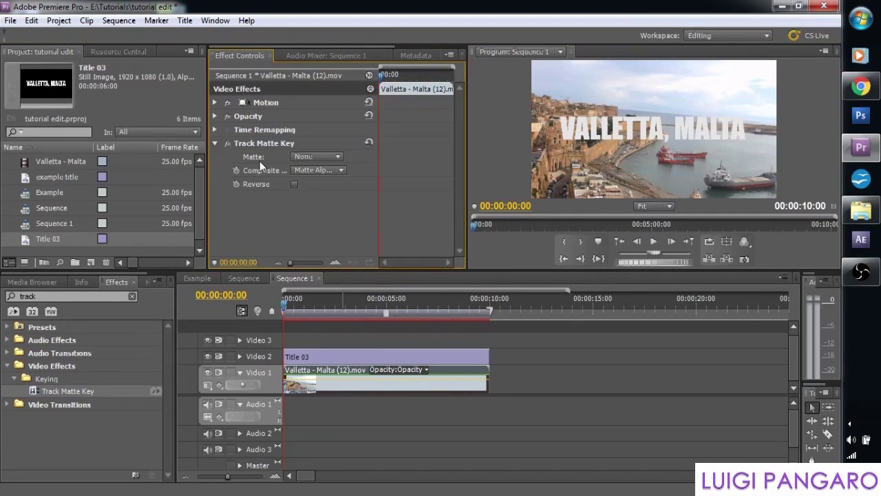
click(321, 156)
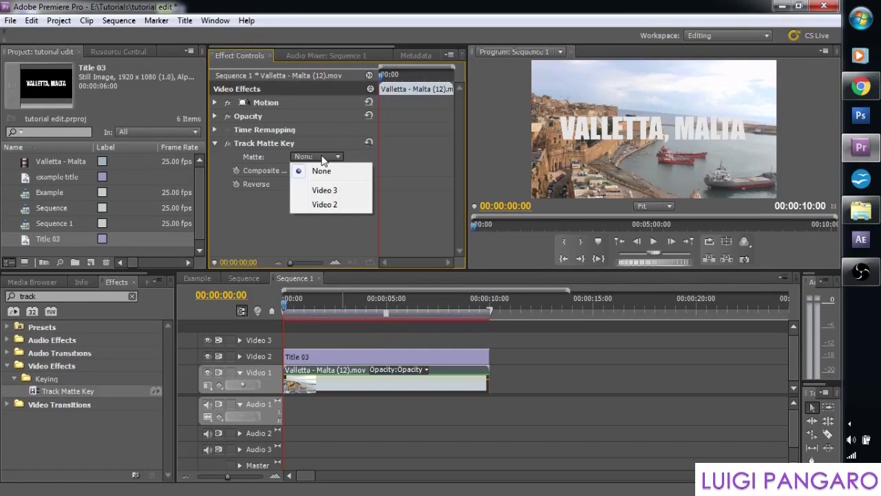
click(333, 206)
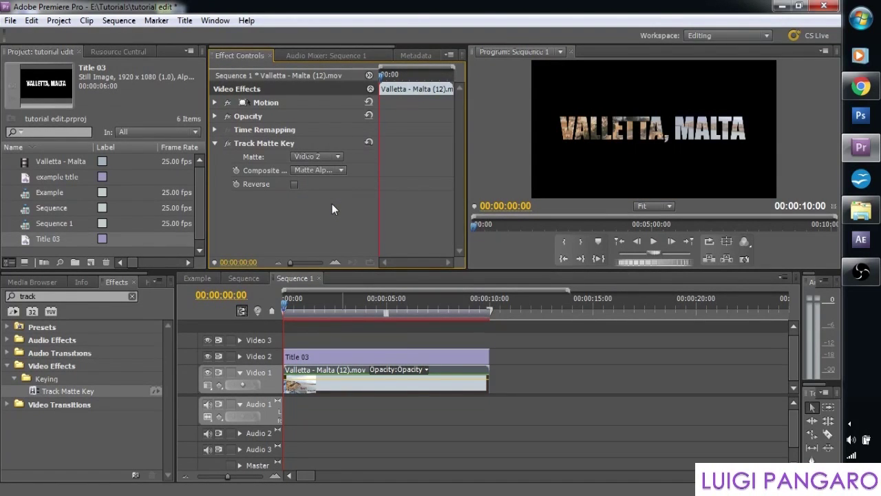
click(594, 340)
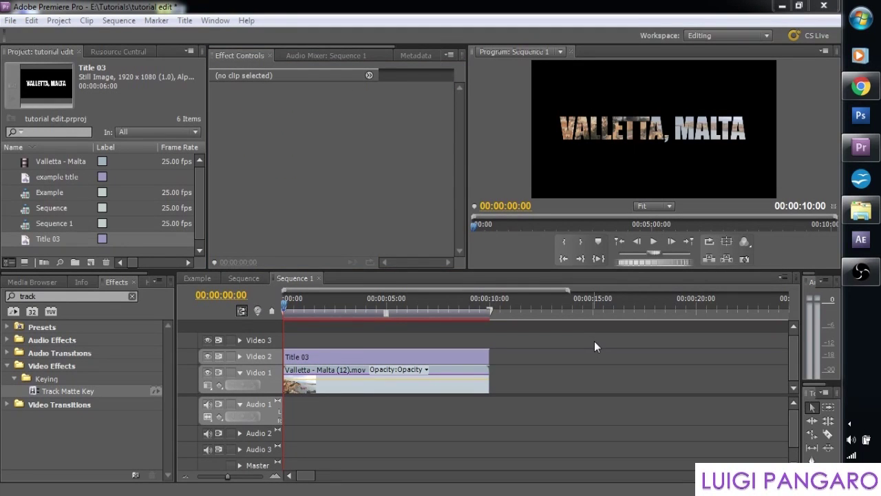
Step: Rename the Video 1 track to 'Footage'
click(256, 378)
click(263, 361)
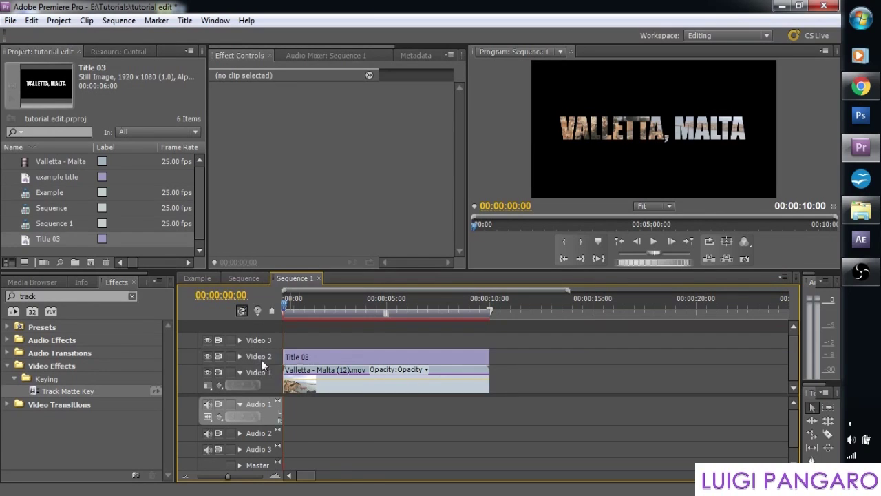
click(259, 374)
right_click(261, 375)
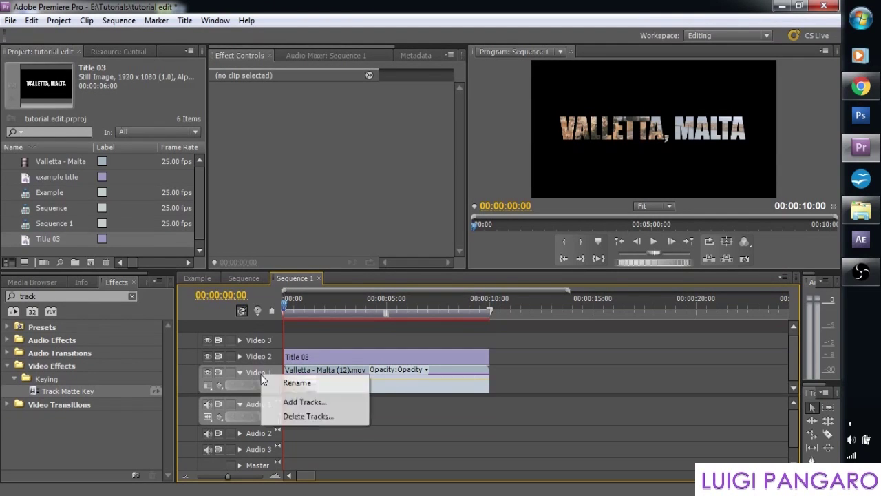
click(295, 383)
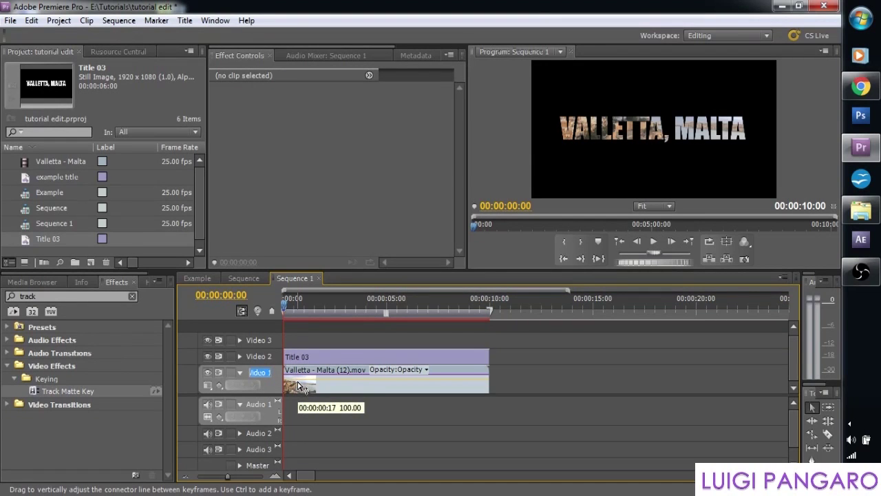
text(Footage)
click(357, 437)
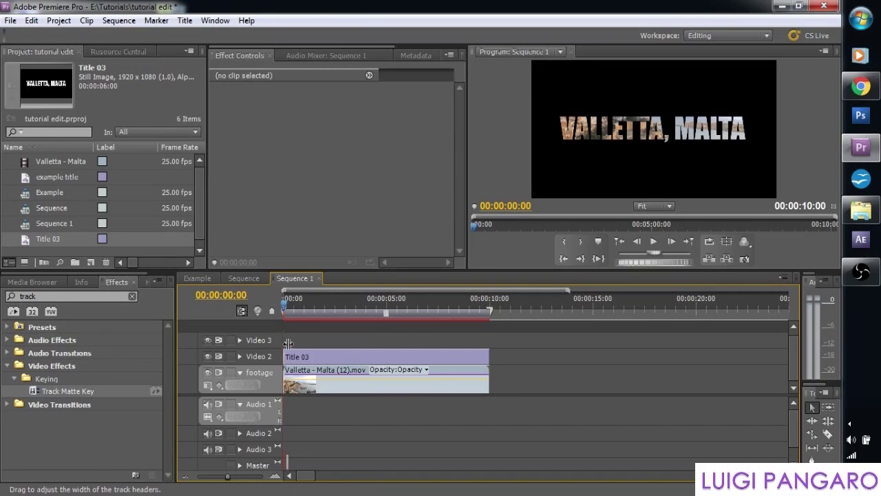
Step: Rename the Video 2 track to 'text'
drag(304, 343, 304, 343)
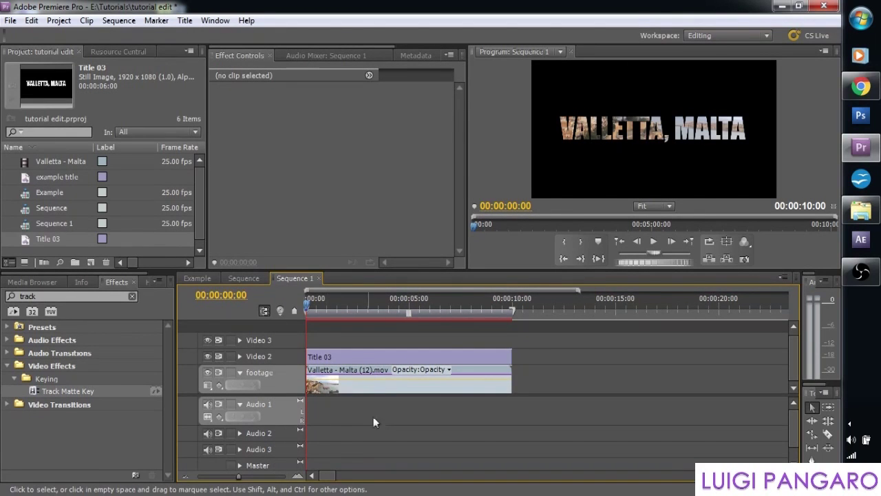
click(276, 357)
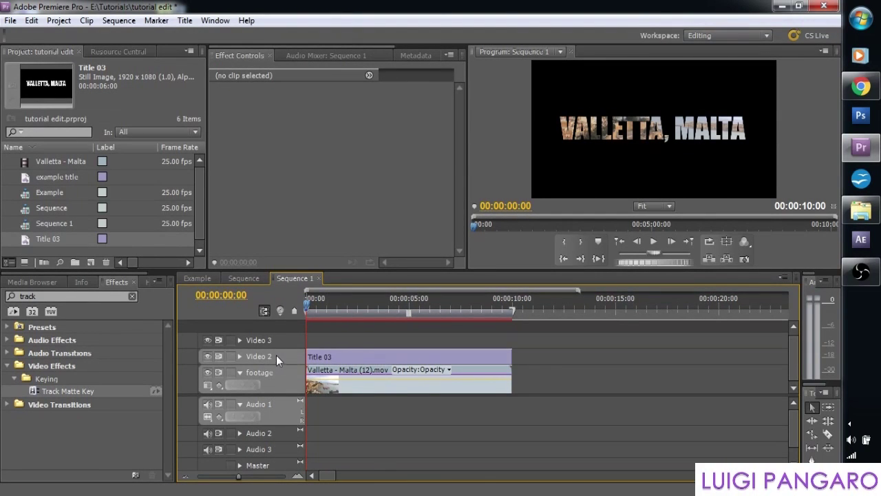
right_click(276, 356)
click(306, 363)
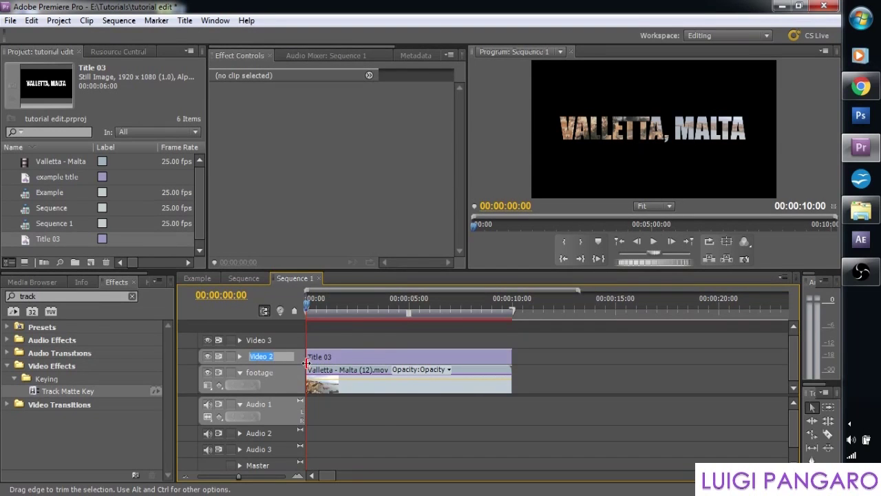
text(text)
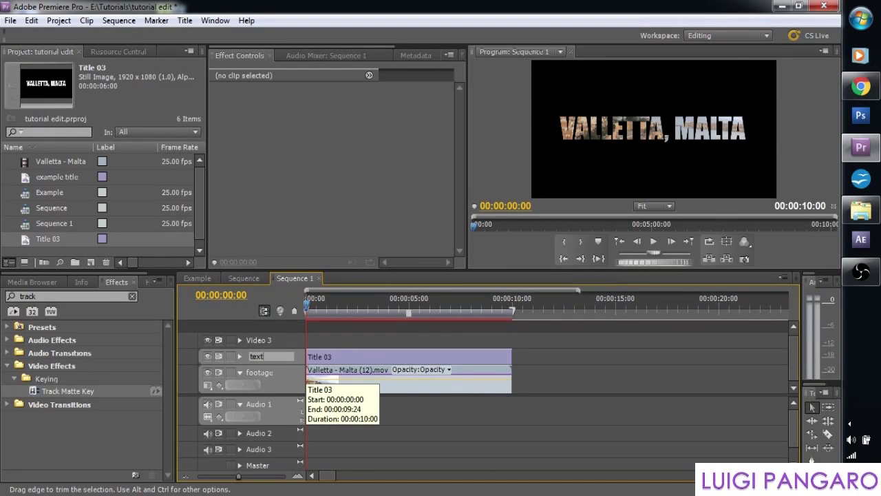
key(Return)
Step: Confirm the footage clip's matte track reads 'text', then zoom the timeline in
click(334, 375)
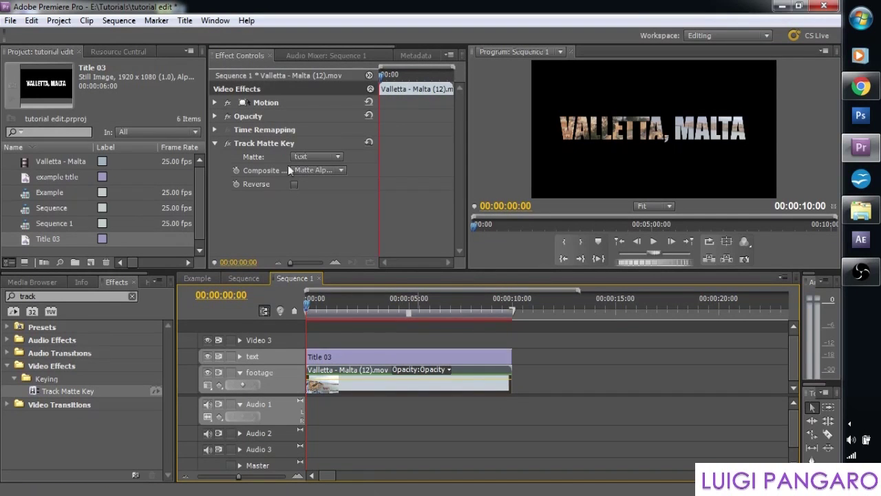
click(330, 156)
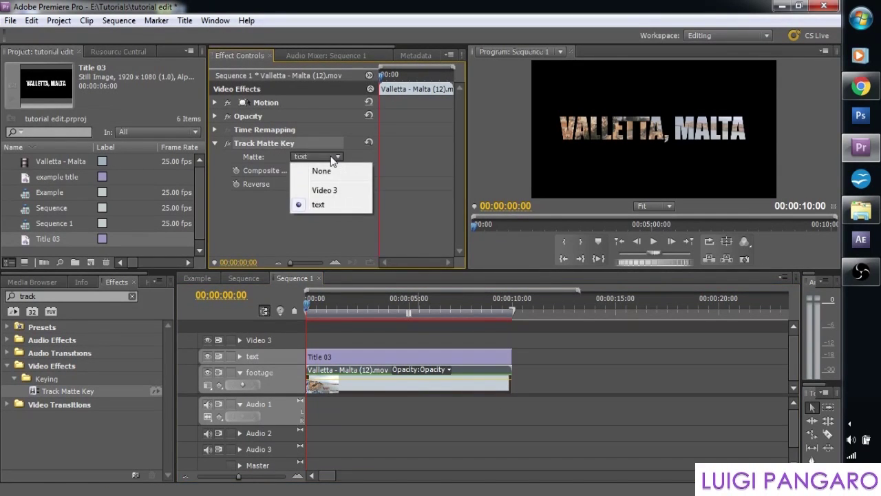
click(322, 205)
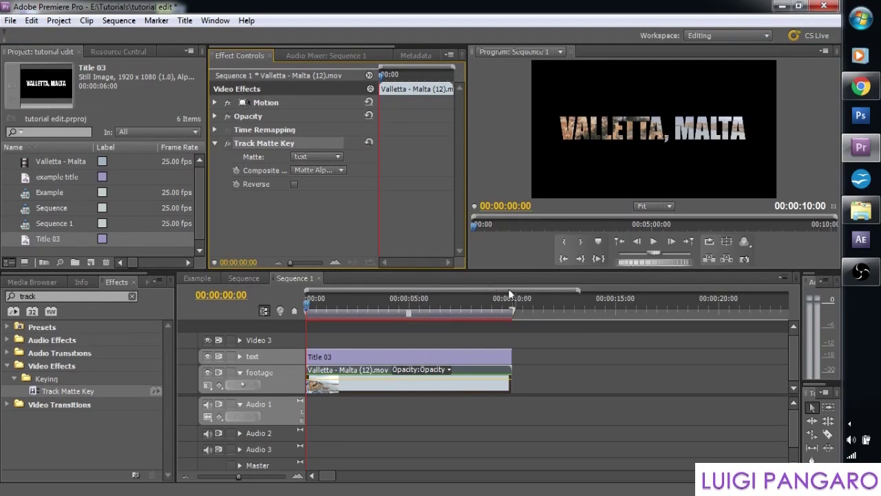
click(582, 351)
key(equal)
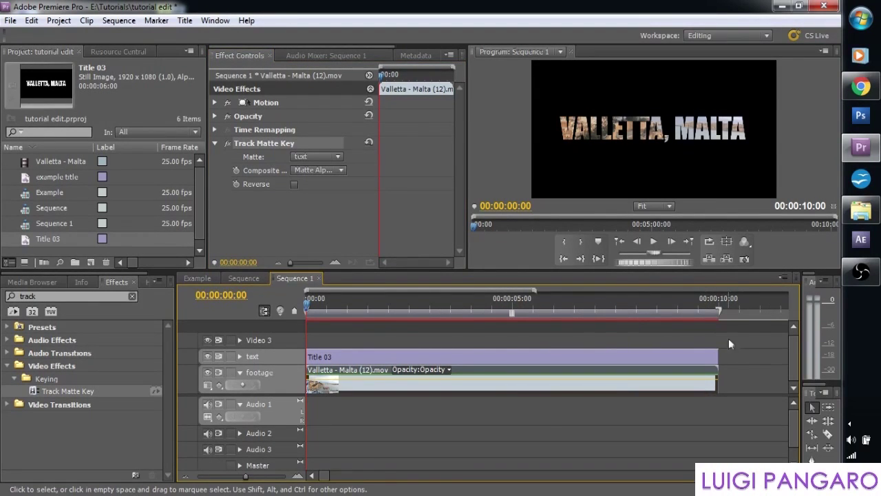
Step: Marquee-select the Title 03 and footage clips and render the sequence preview
click(506, 159)
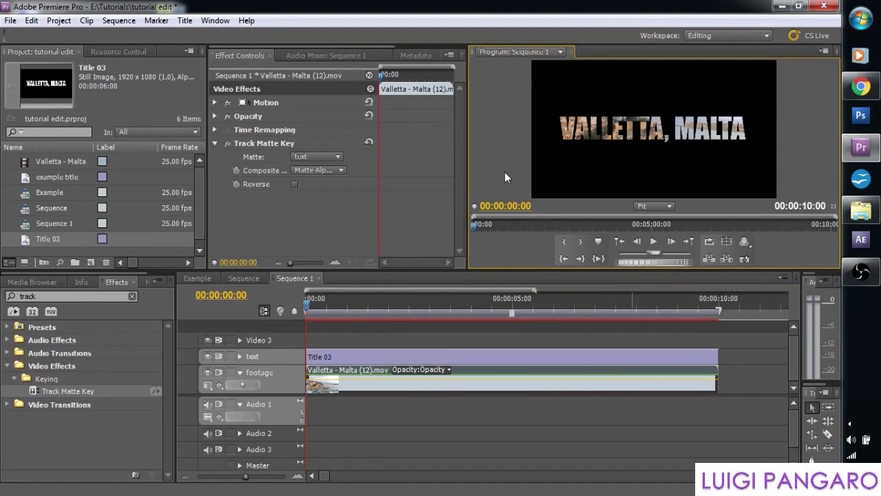
click(423, 333)
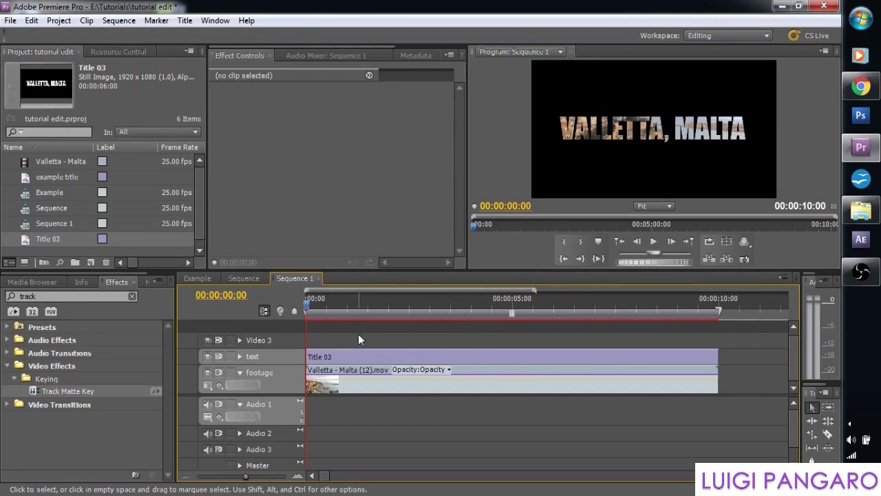
drag(358, 334, 439, 417)
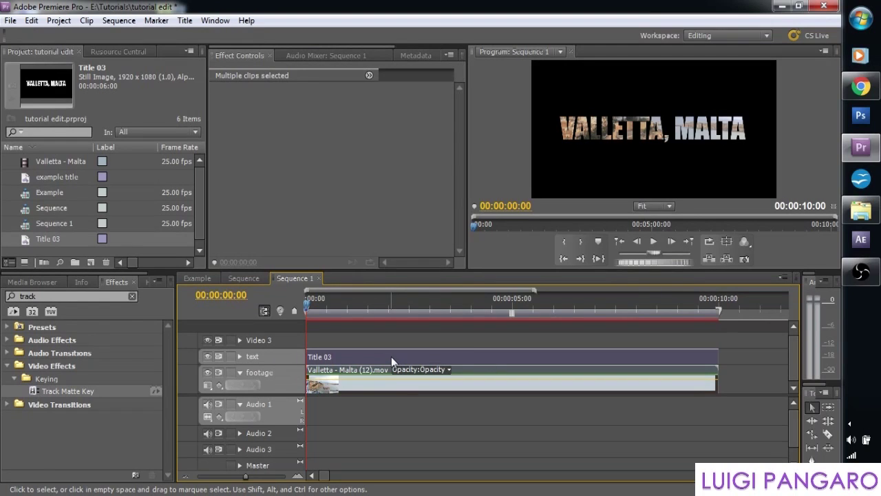
key(Return)
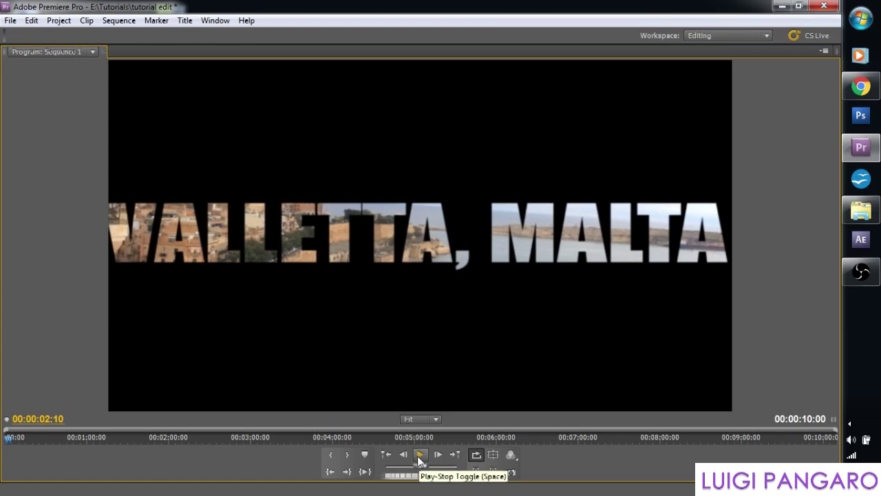
Step: Play the sequence full-size to watch the harbour footage inside the growing 'VALLETTA, MALTA' letters
click(419, 455)
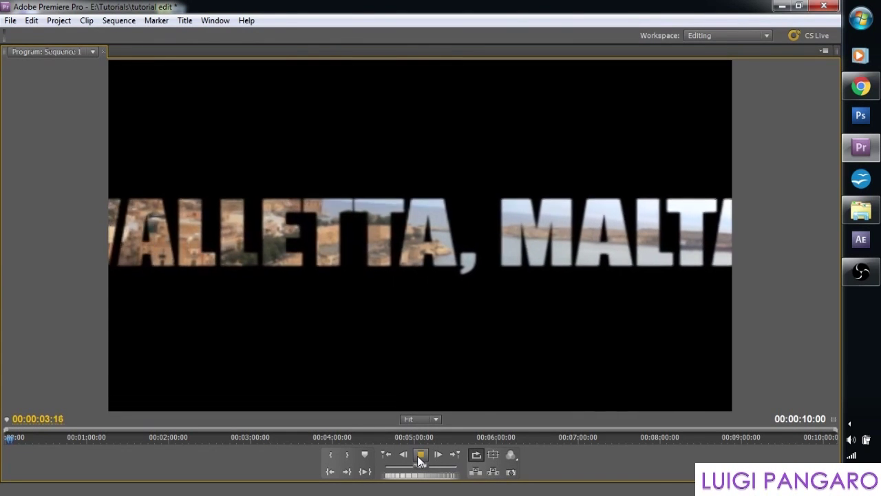